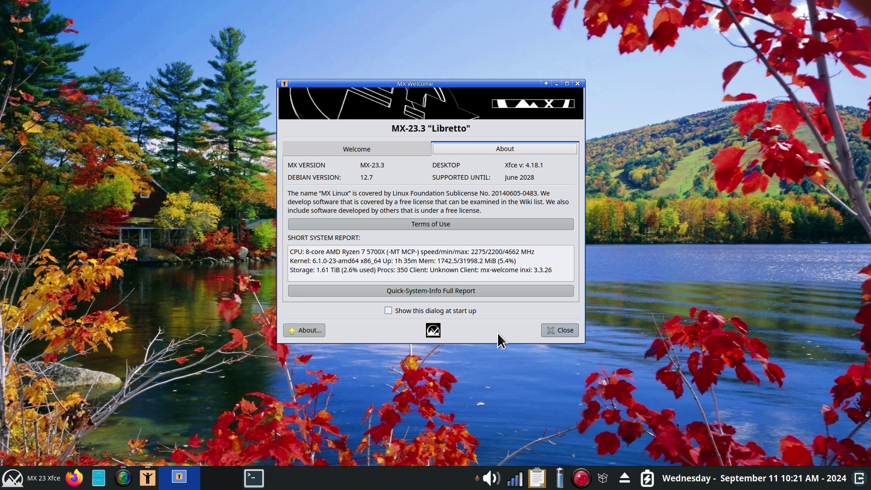
# Close the MX Welcome window to reveal the MX 23 Xfce desktop
pyautogui.click(548, 330)
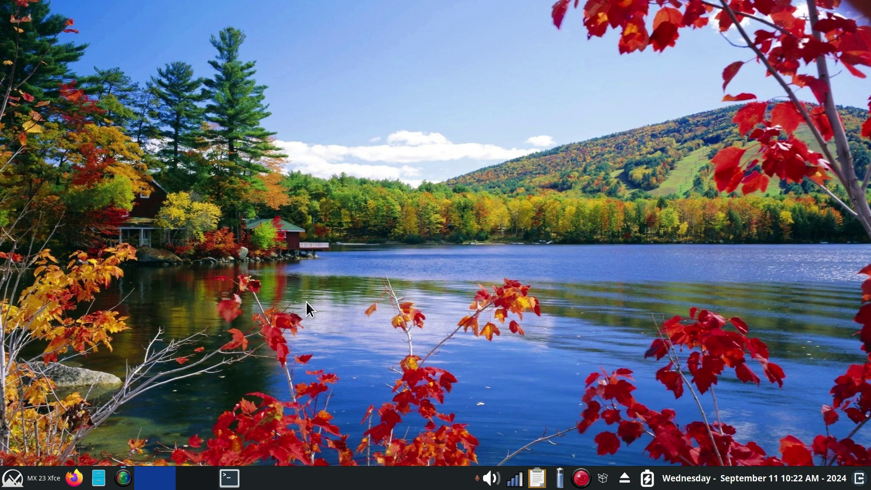
# Launch Print Settings from the Settings Manager's Hardware section, close Settings Manager, and reposition the window
pyautogui.click(13, 478)
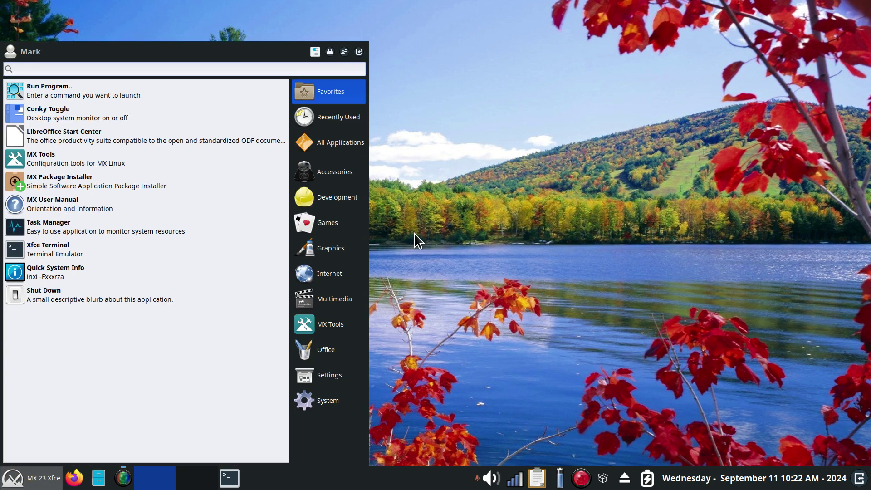
pyautogui.click(315, 51)
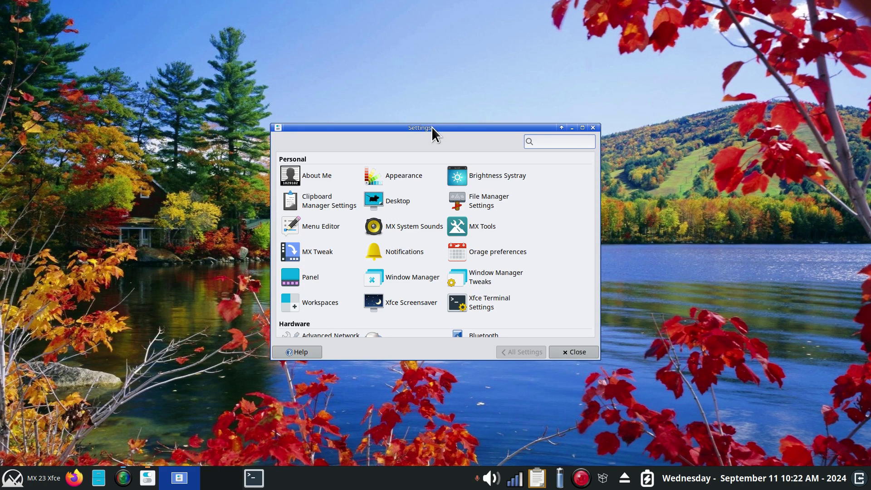
pyautogui.moveTo(434, 127); pyautogui.dragTo(430, 79)
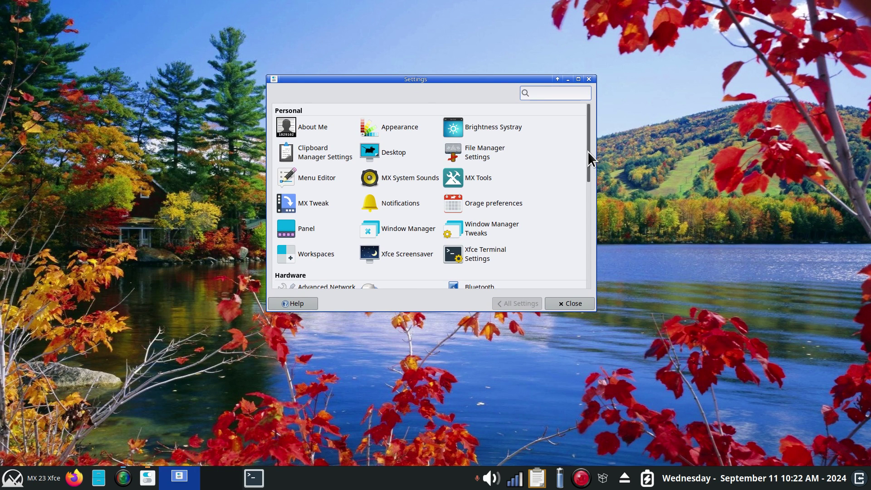
pyautogui.moveTo(590, 159); pyautogui.dragTo(598, 225)
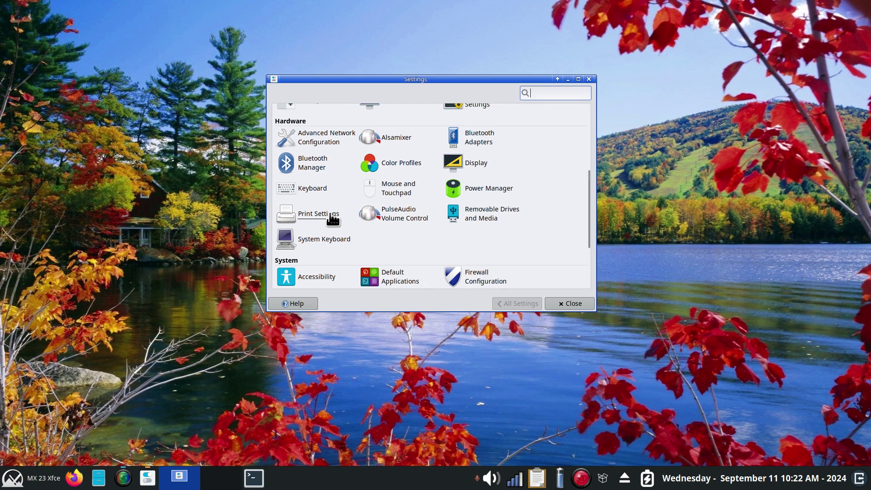
pyautogui.click(314, 216)
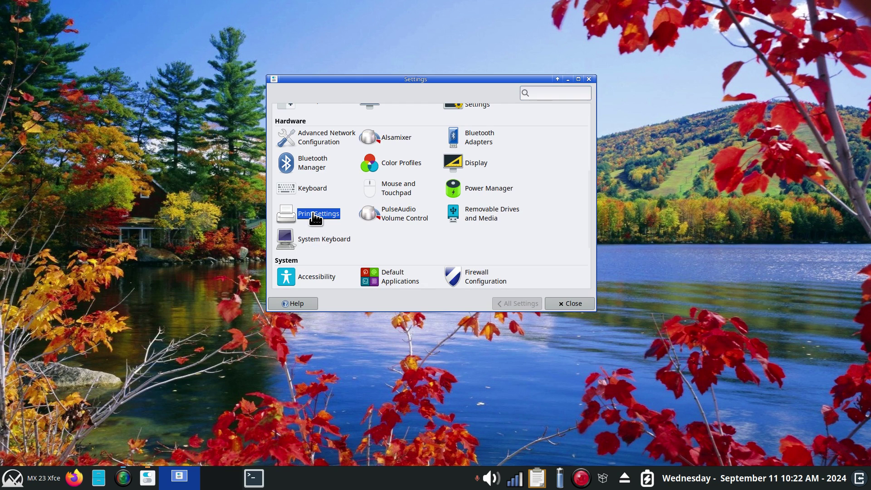
pyautogui.click(588, 77)
pyautogui.click(588, 77)
pyautogui.moveTo(455, 182); pyautogui.dragTo(372, 219)
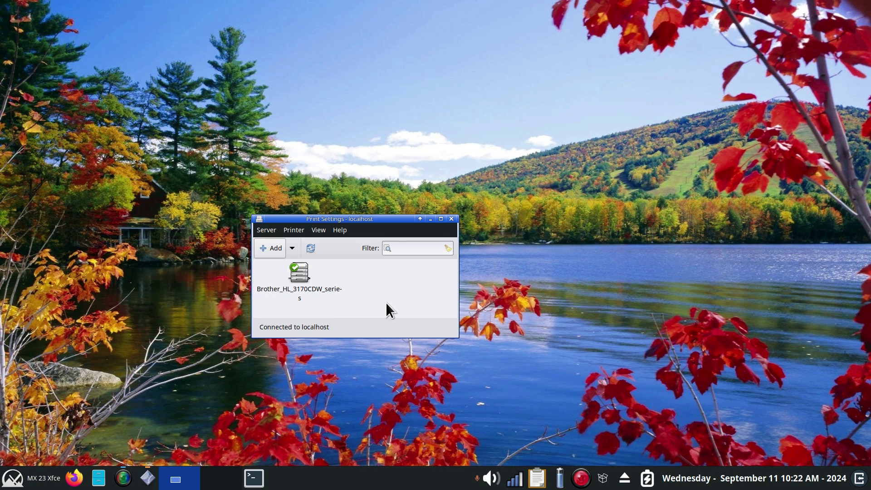
pyautogui.click(263, 230)
pyautogui.click(277, 248)
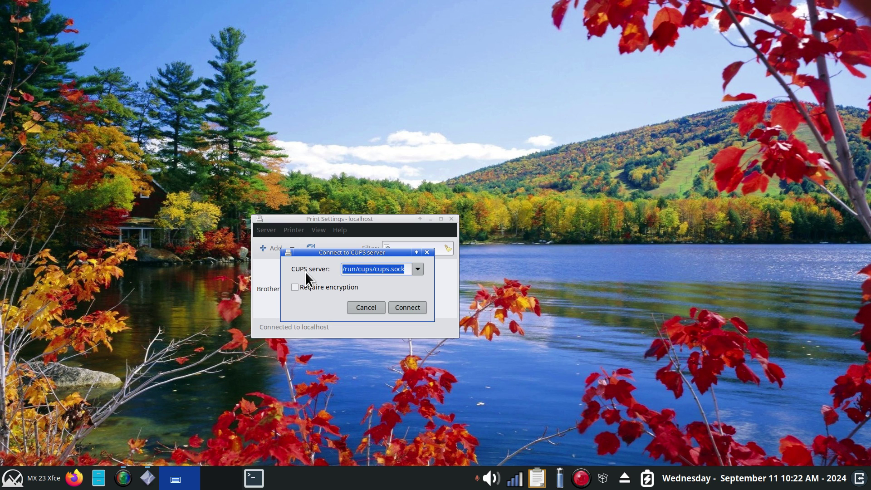
pyautogui.click(363, 308)
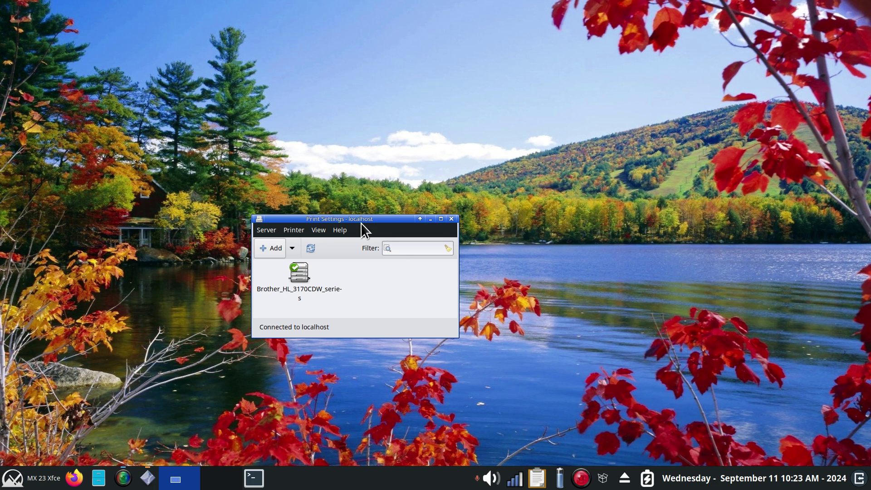
pyautogui.moveTo(358, 221); pyautogui.dragTo(356, 206)
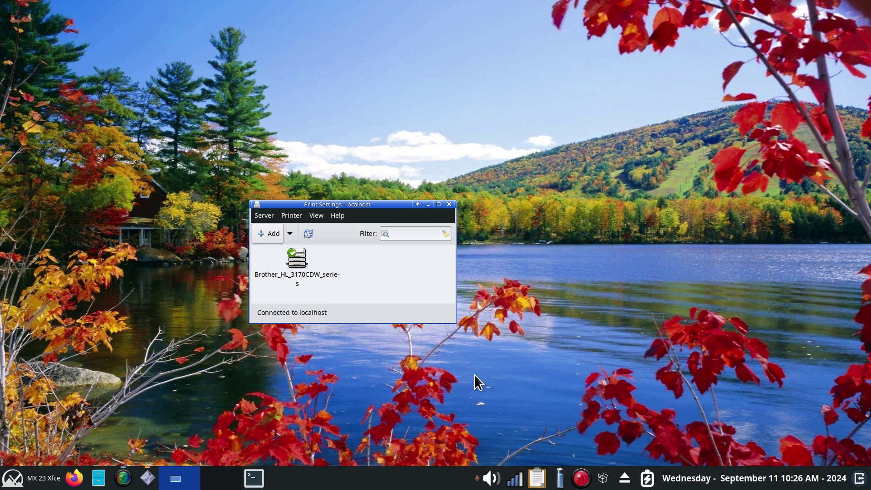
# Select the Brother_HL_3170CDW_series printer and review the CUPS server connection dialog without changing it
pyautogui.click(311, 263)
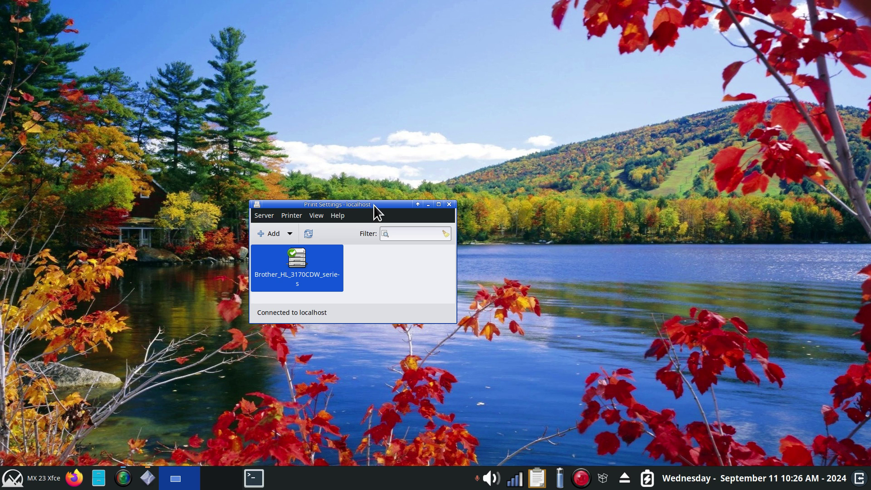
pyautogui.click(265, 217)
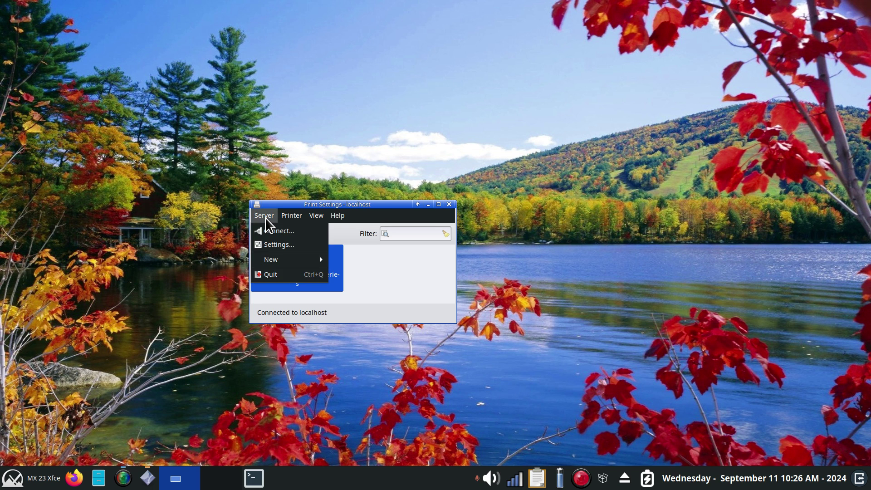
pyautogui.click(271, 233)
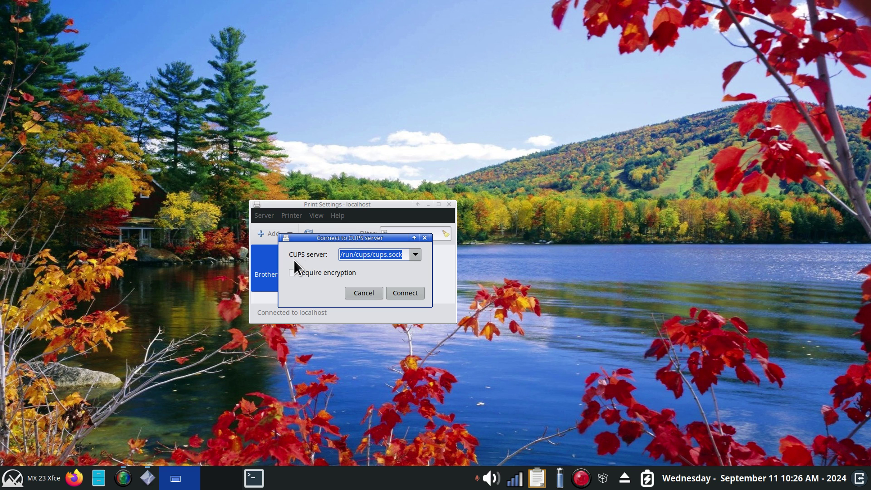
pyautogui.click(355, 291)
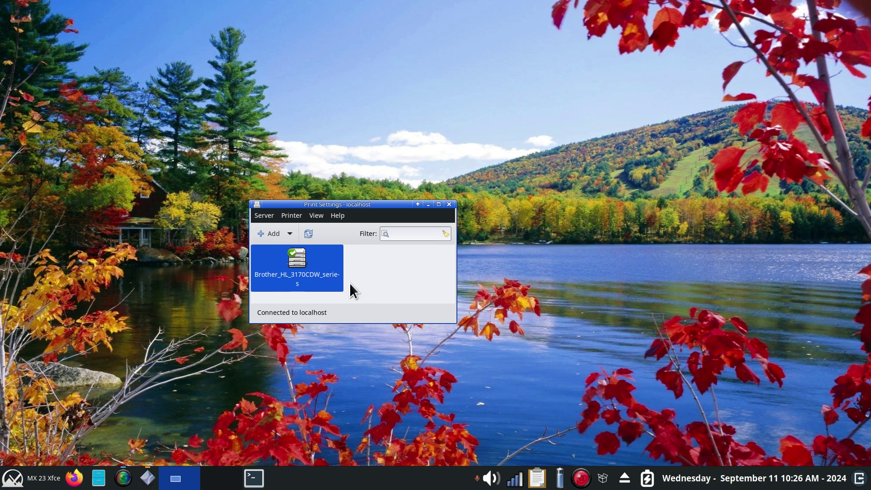
pyautogui.click(265, 216)
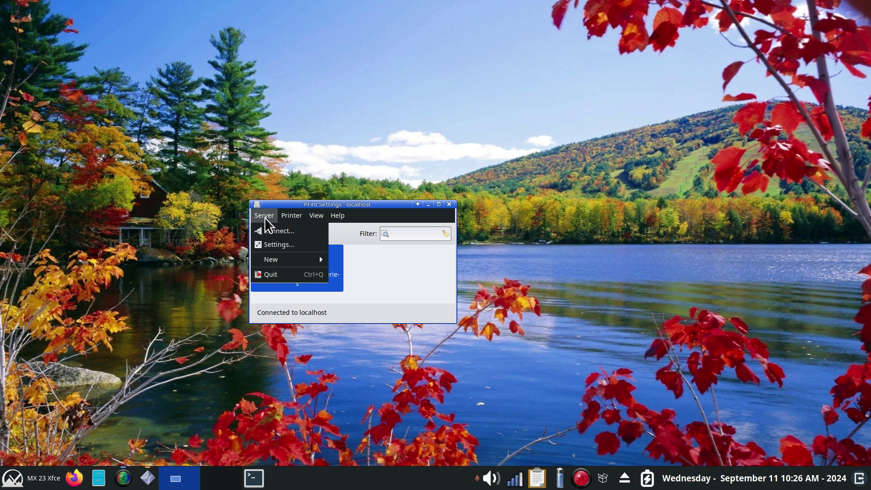
# Review the server settings with Advanced Server Settings expanded, then cancel without saving
pyautogui.click(276, 245)
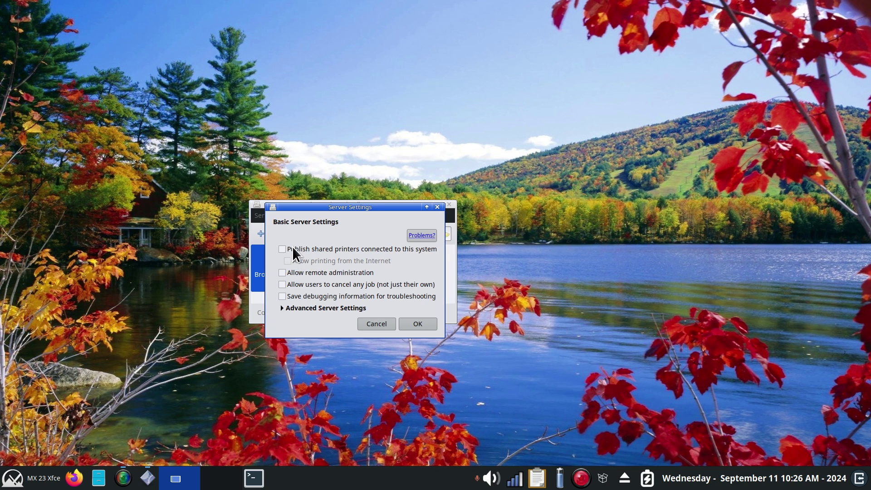
pyautogui.click(282, 308)
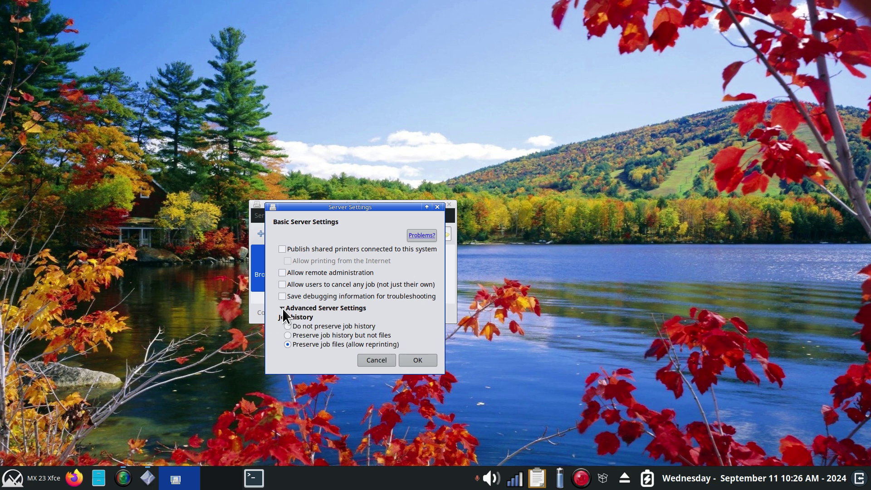
pyautogui.click(375, 360)
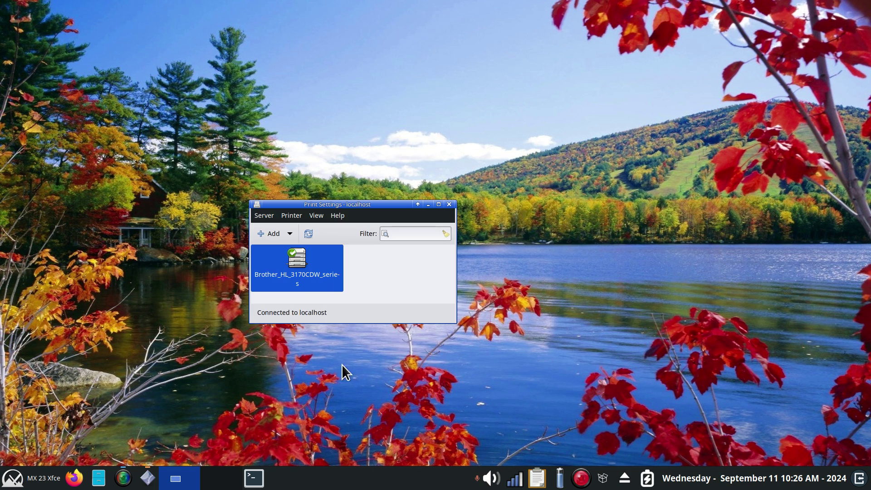
# Browse New Printer devices (CUPS-BRF, CUPS-PDF, serial, network), selecting the discovered Brother HL-3170CDW
pyautogui.click(266, 235)
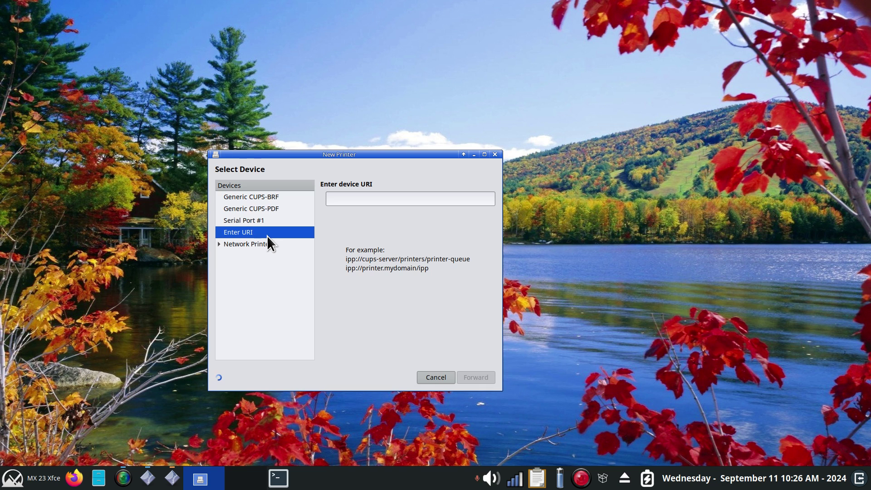
pyautogui.click(268, 197)
pyautogui.click(270, 208)
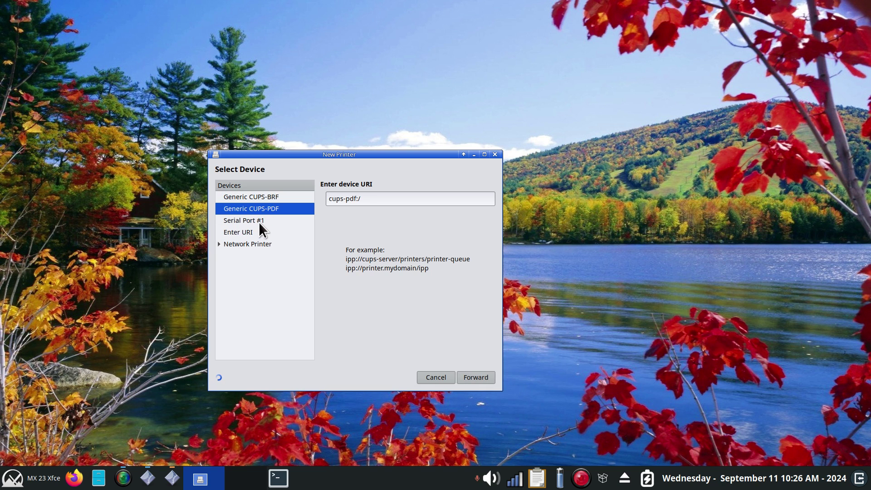
pyautogui.click(259, 221)
pyautogui.click(255, 233)
pyautogui.doubleClick(258, 242)
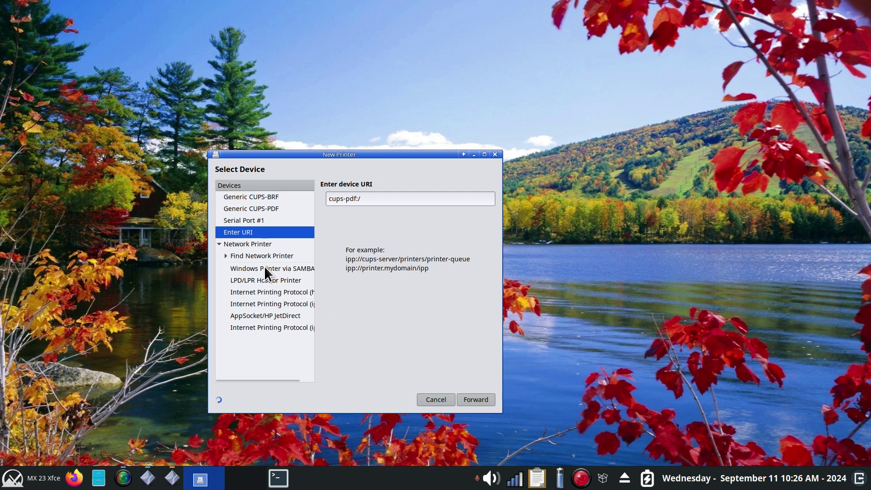
pyautogui.click(219, 244)
pyautogui.click(219, 243)
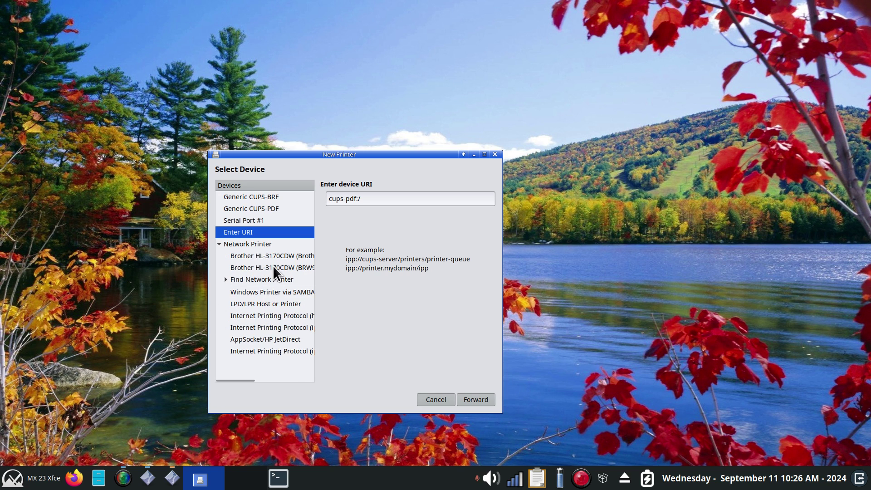
pyautogui.click(277, 255)
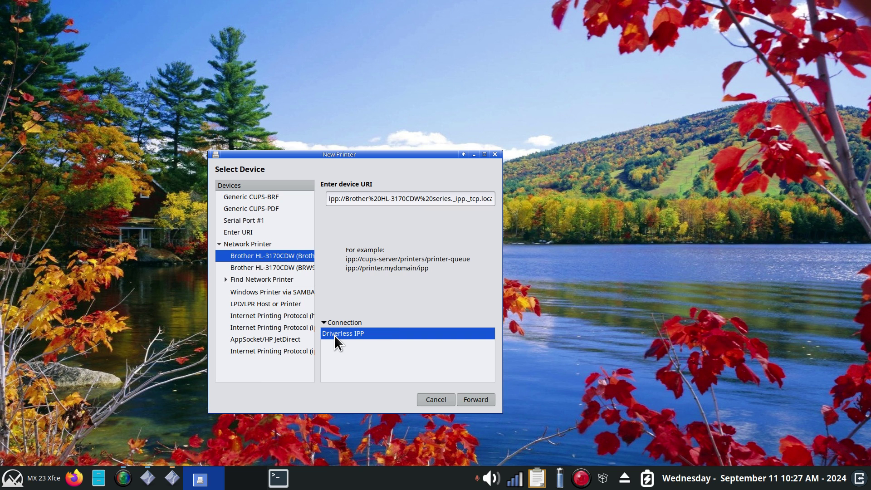
# Move the New Printer window aside to view the printer list, then cancel it
pyautogui.moveTo(351, 155); pyautogui.dragTo(536, 169)
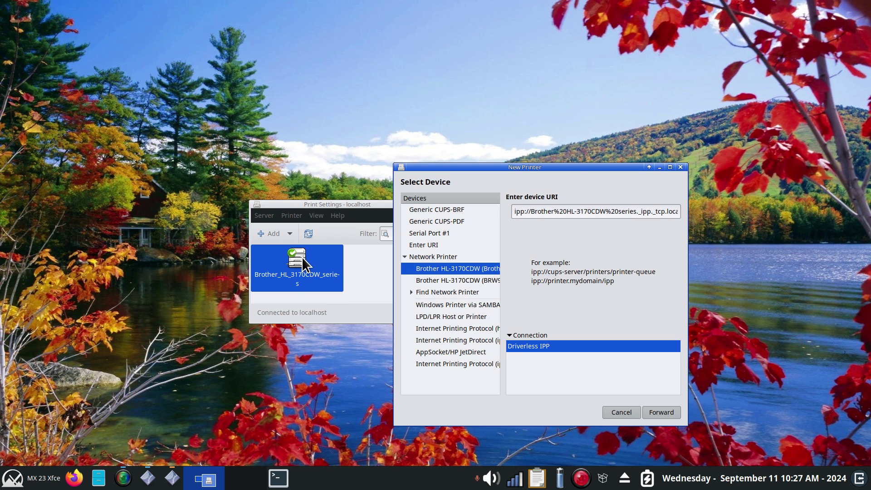
pyautogui.moveTo(573, 166); pyautogui.dragTo(398, 162)
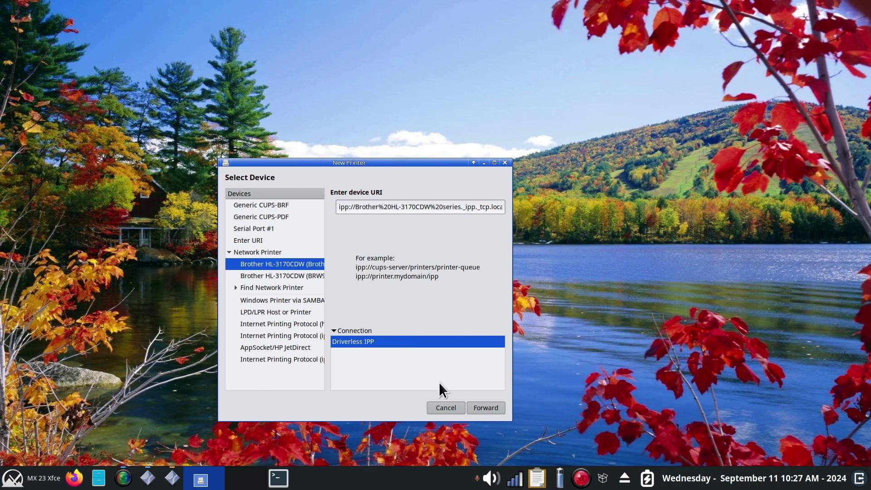
pyautogui.click(445, 408)
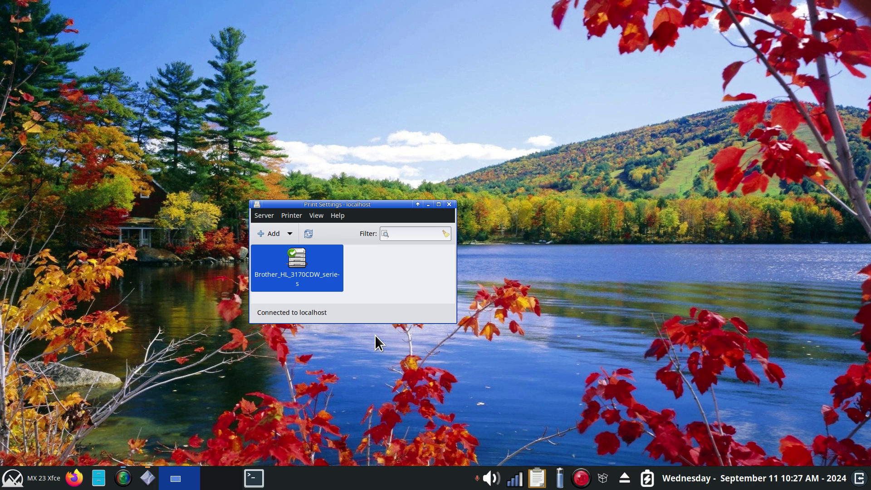
# Open Properties for the Brother_HL_3170CDW_series printer from the Printer menu
pyautogui.click(290, 215)
pyautogui.click(295, 232)
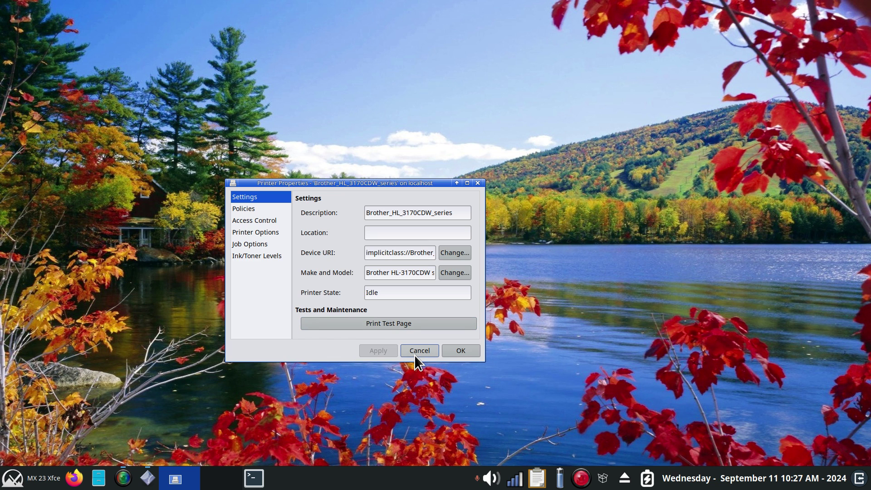
# Browse Policies and Access Control, then in Printer Options keep US Letter paper and Color mode
pyautogui.click(254, 209)
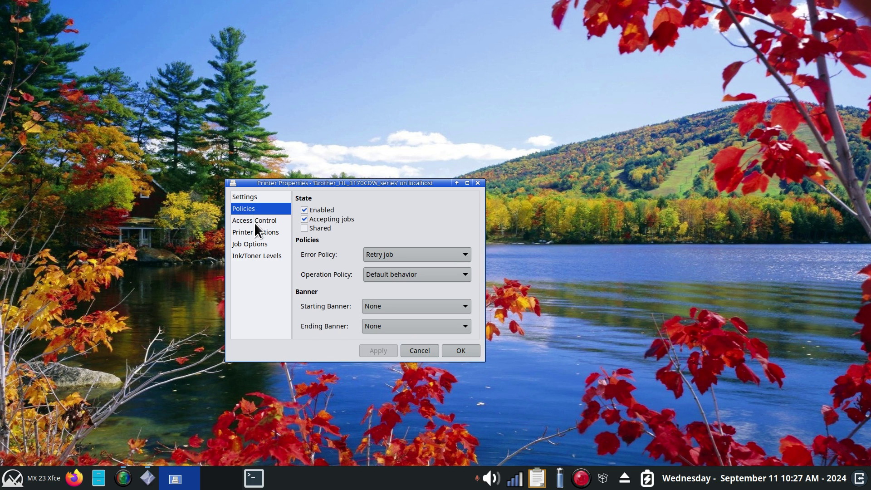
pyautogui.click(255, 221)
pyautogui.click(255, 235)
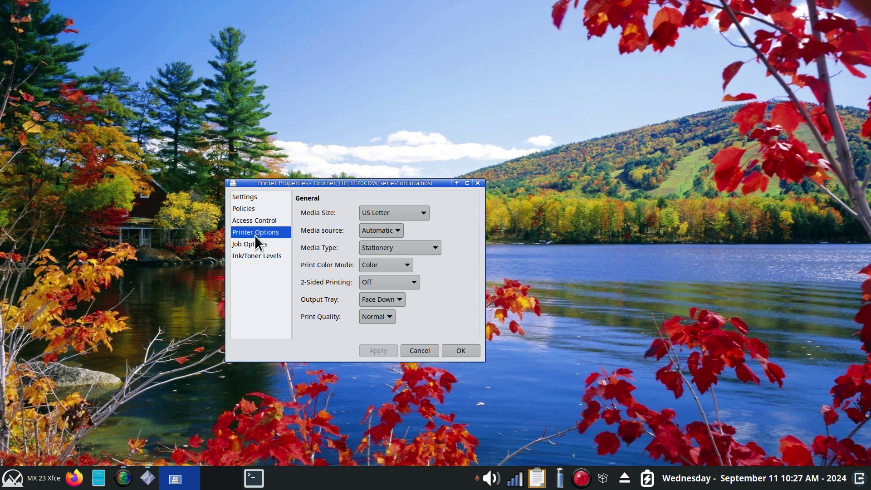
pyautogui.click(418, 212)
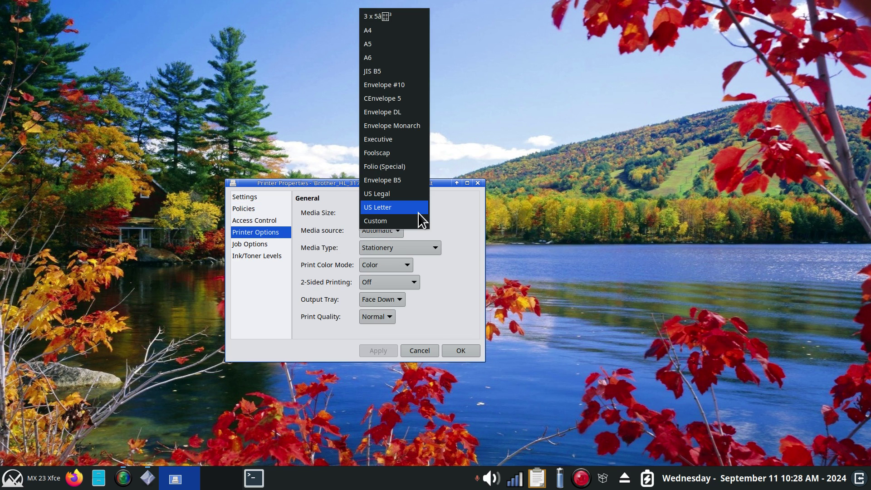
pyautogui.click(418, 212)
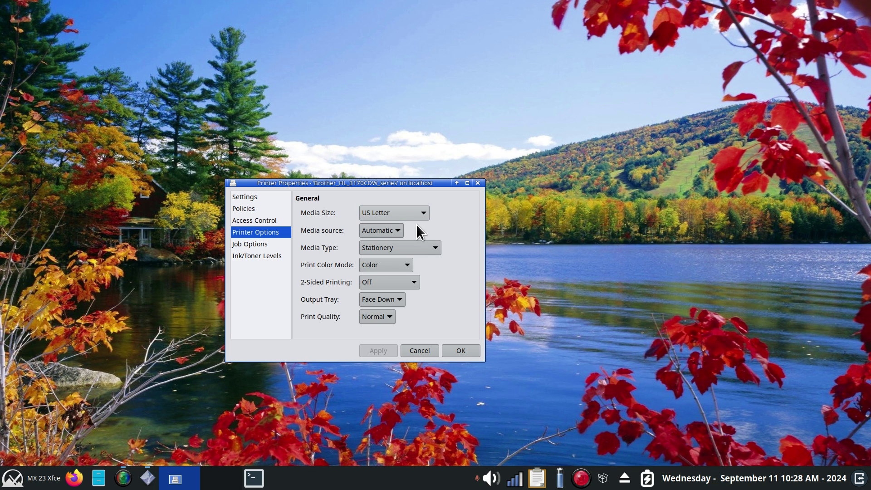
pyautogui.click(395, 266)
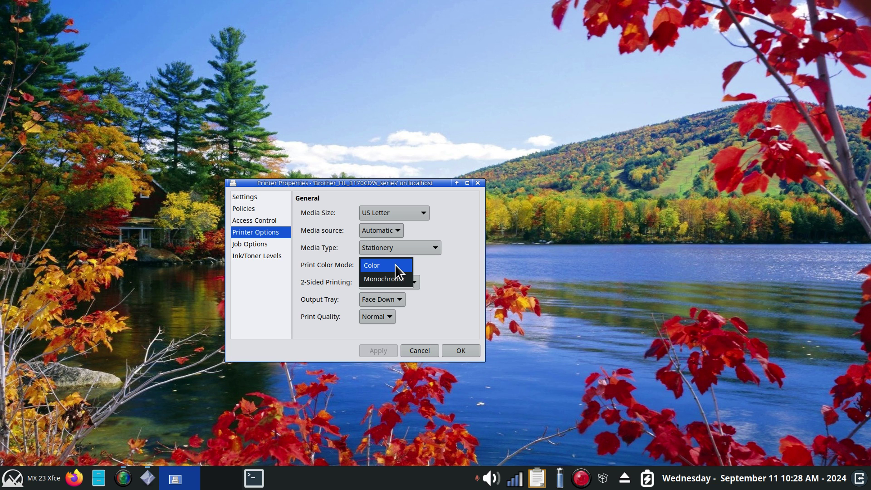
pyautogui.click(436, 266)
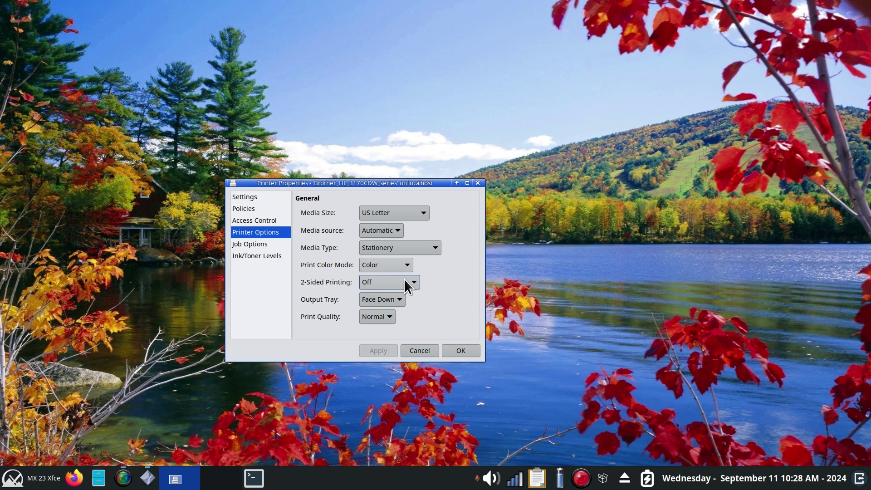
# Keep 2-sided printing Off, view Job Options, then check the unreported Ink/Toner Levels
pyautogui.click(405, 282)
pyautogui.click(405, 283)
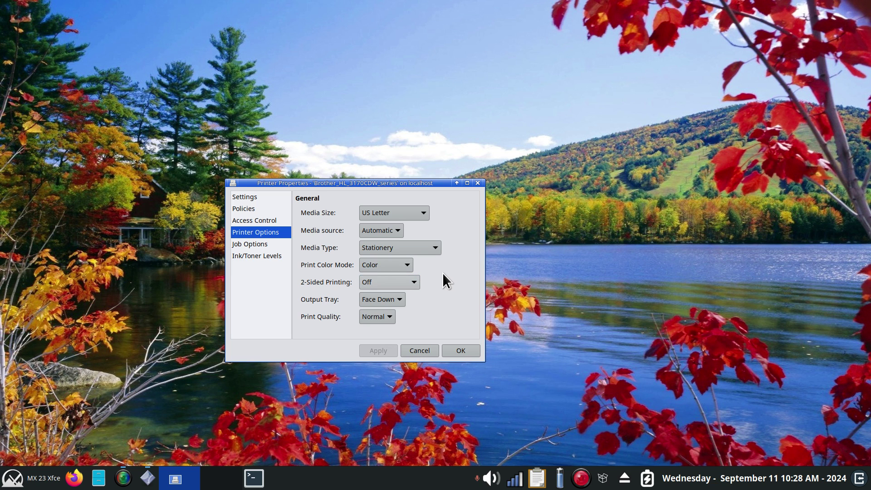
pyautogui.click(260, 244)
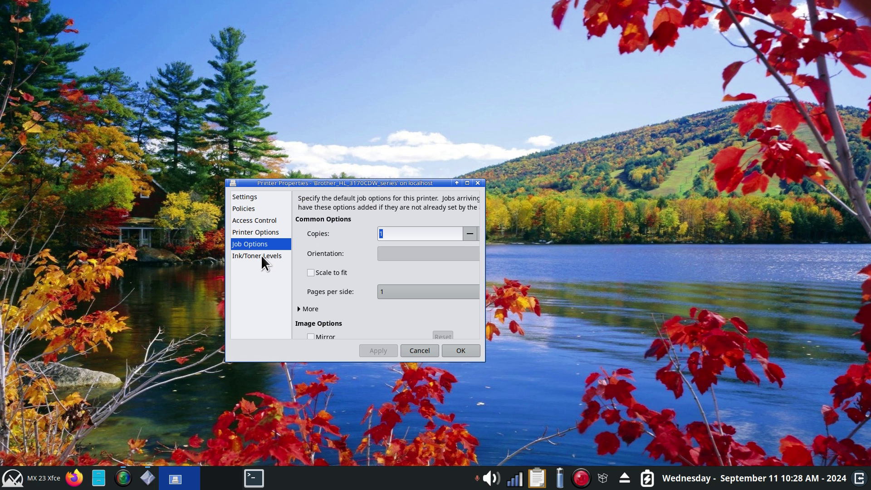
pyautogui.click(261, 257)
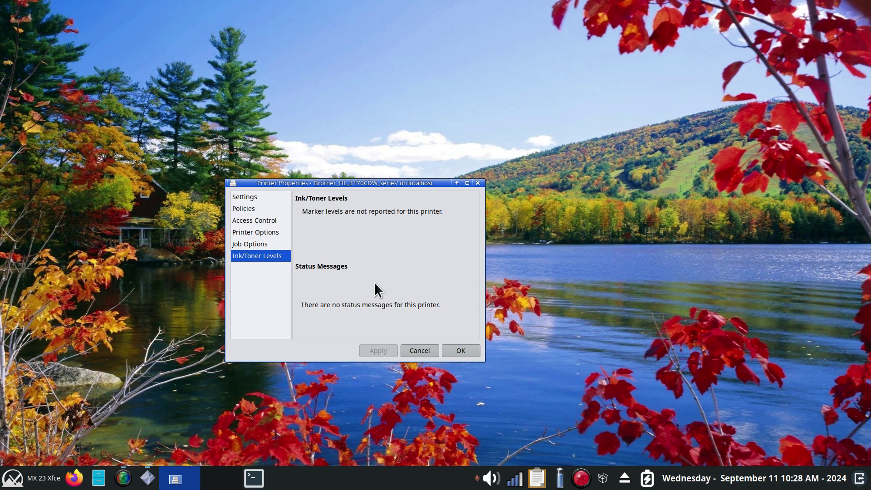
# Cancel the printer properties and look at the Brother printer's empty print queue
pyautogui.click(420, 350)
pyautogui.click(292, 217)
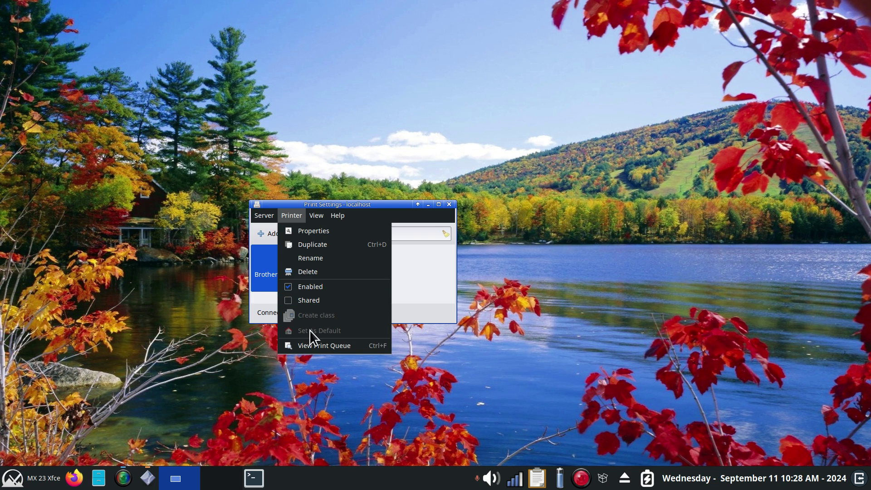
pyautogui.click(424, 274)
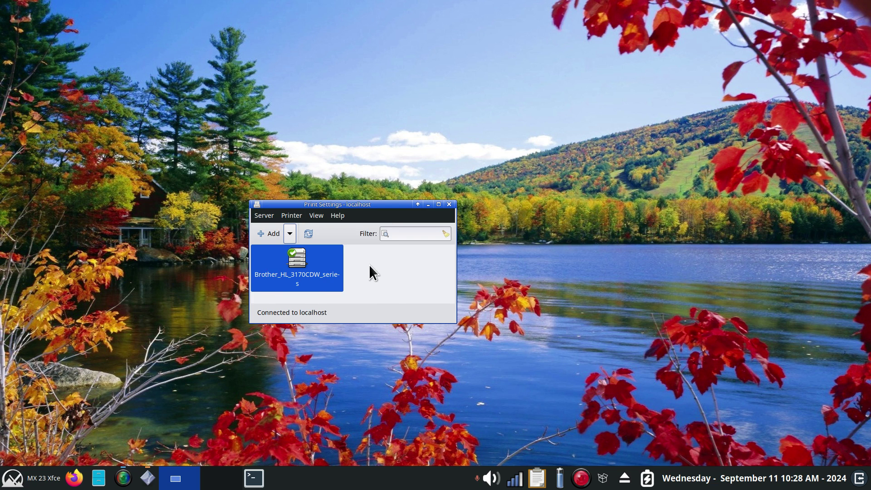
pyautogui.click(292, 215)
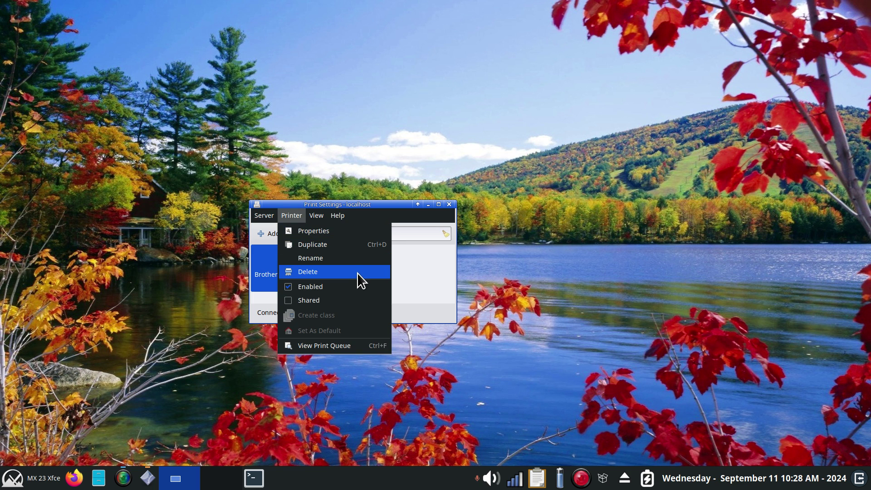
pyautogui.click(337, 348)
pyautogui.moveTo(371, 216); pyautogui.dragTo(285, 273)
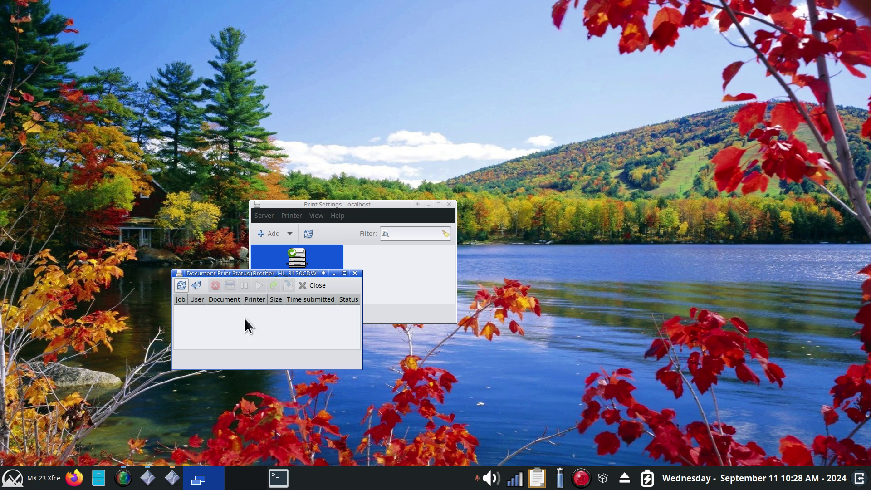
pyautogui.click(354, 273)
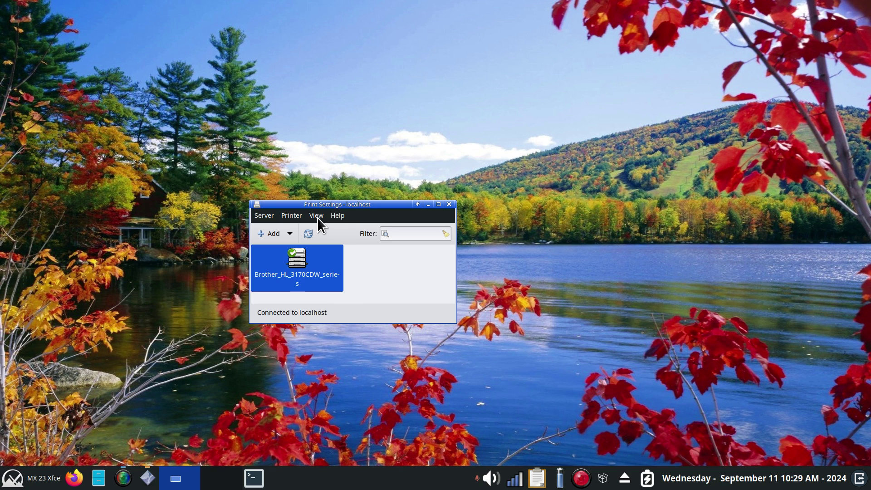
# Check the View menu, read the About information for system-config-printer, and close Print Settings
pyautogui.click(285, 214)
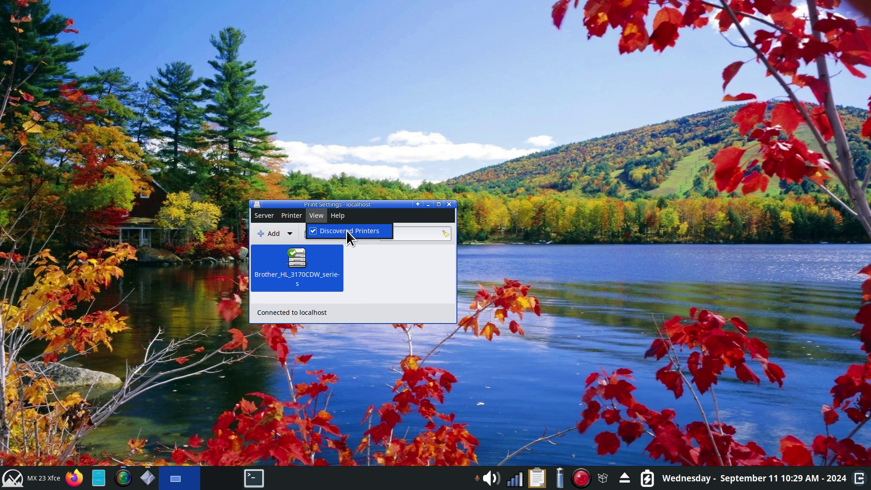
pyautogui.moveTo(339, 215)
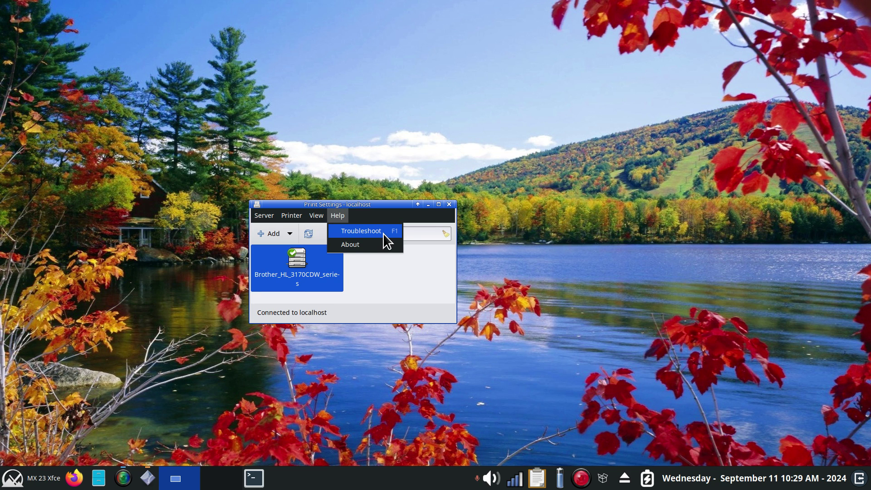
pyautogui.click(381, 246)
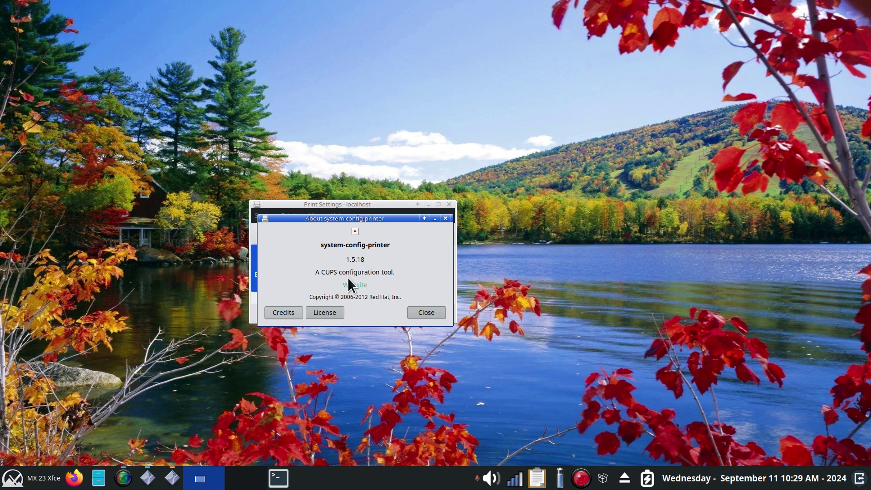
pyautogui.moveTo(316, 272); pyautogui.dragTo(338, 272)
pyautogui.click(428, 313)
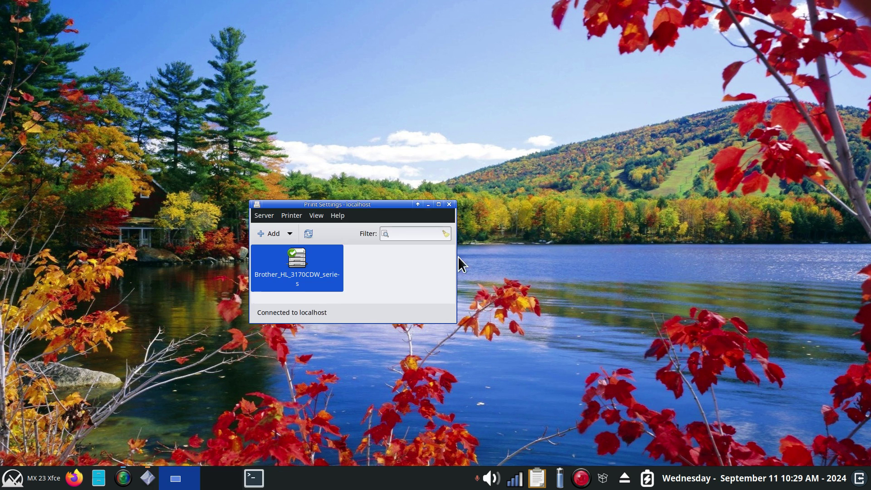
pyautogui.click(449, 205)
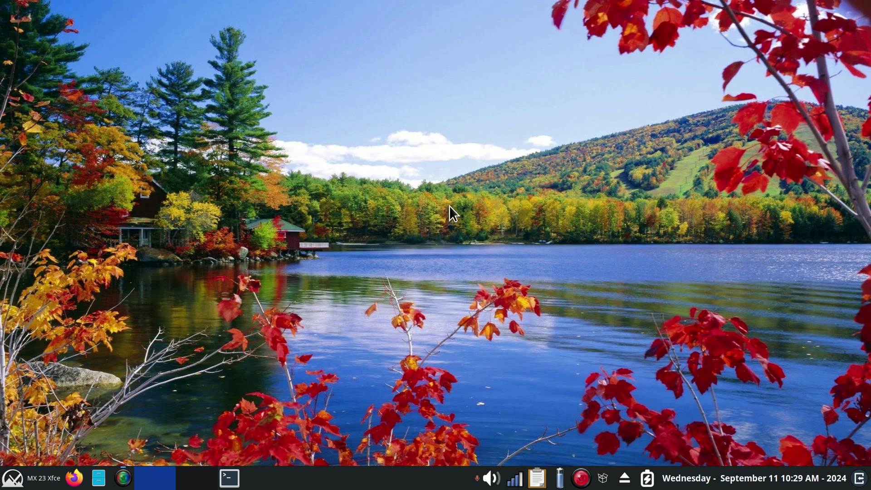
# In Thunar's Documents folder, open the 206-page Hl3170.pdf user's guide in qpdfview
pyautogui.click(98, 477)
pyautogui.moveTo(277, 8); pyautogui.dragTo(413, 38)
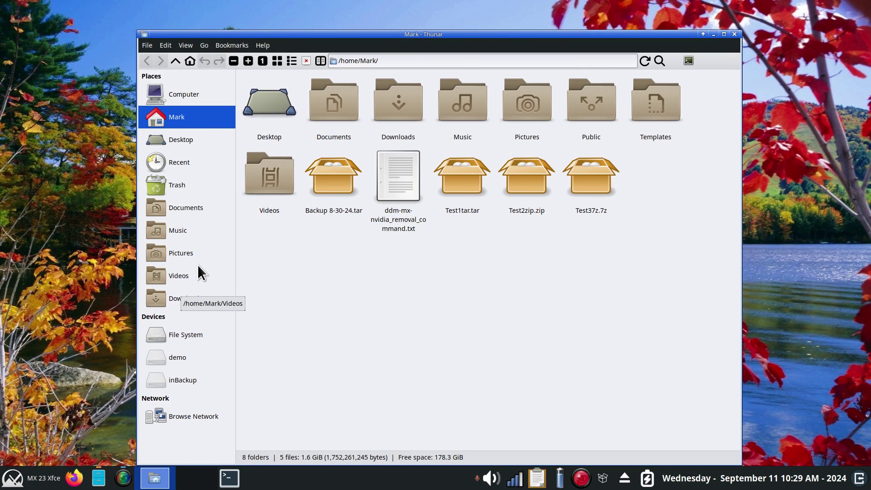
pyautogui.click(197, 209)
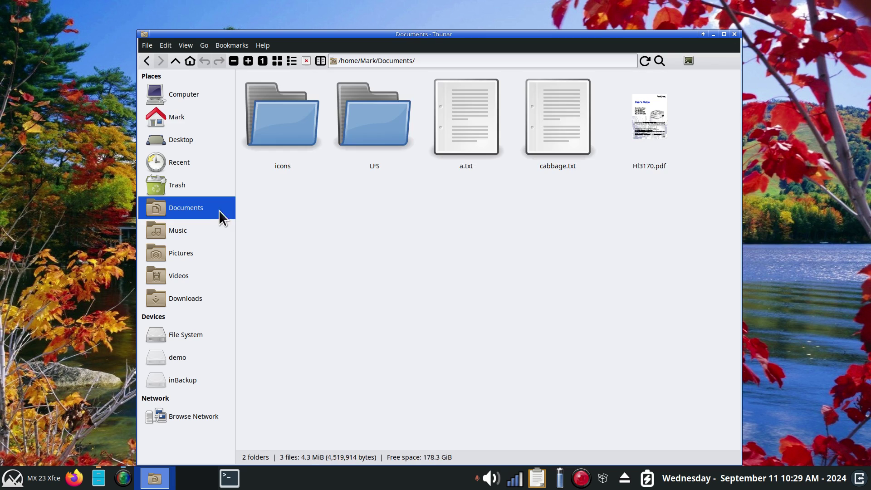
pyautogui.doubleClick(646, 115)
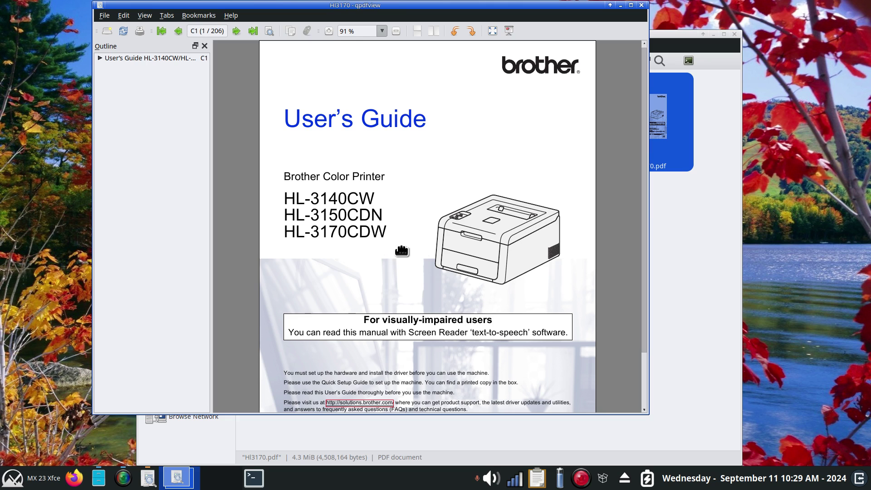
# Open the Print dialog for the user's guide and confirm Brother_HL_3170CDW_series is the chosen printer
pyautogui.hotkey('ctrl', 'p')
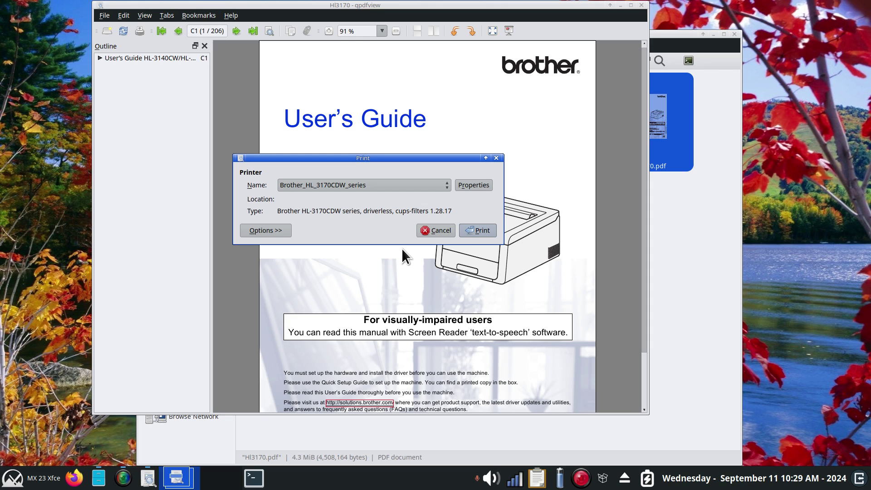
pyautogui.moveTo(396, 158); pyautogui.dragTo(346, 211)
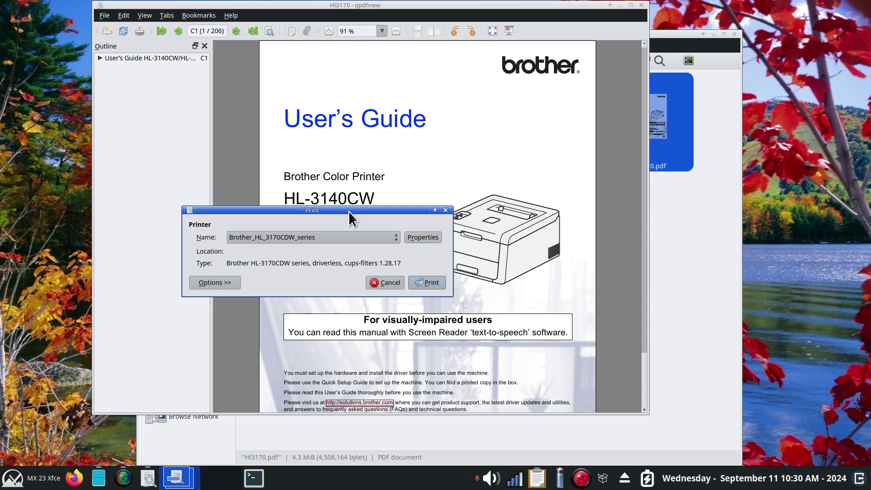
pyautogui.click(397, 238)
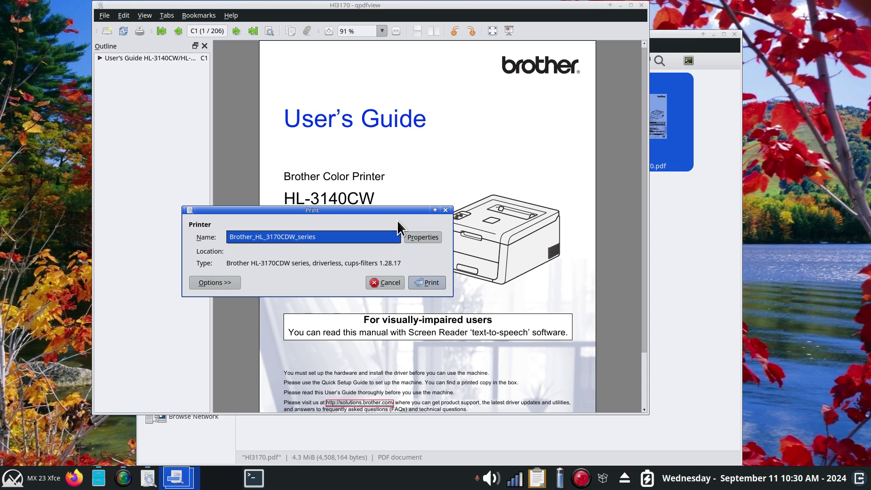
pyautogui.click(399, 221)
pyautogui.click(420, 237)
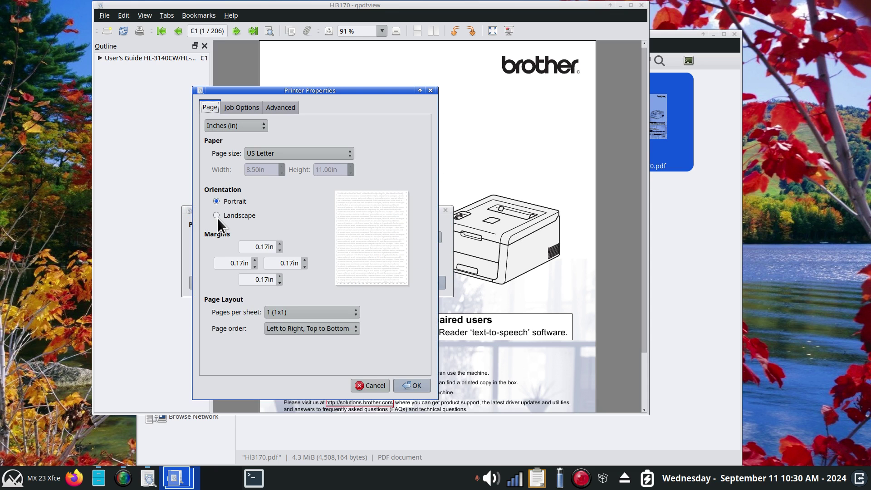
pyautogui.click(245, 108)
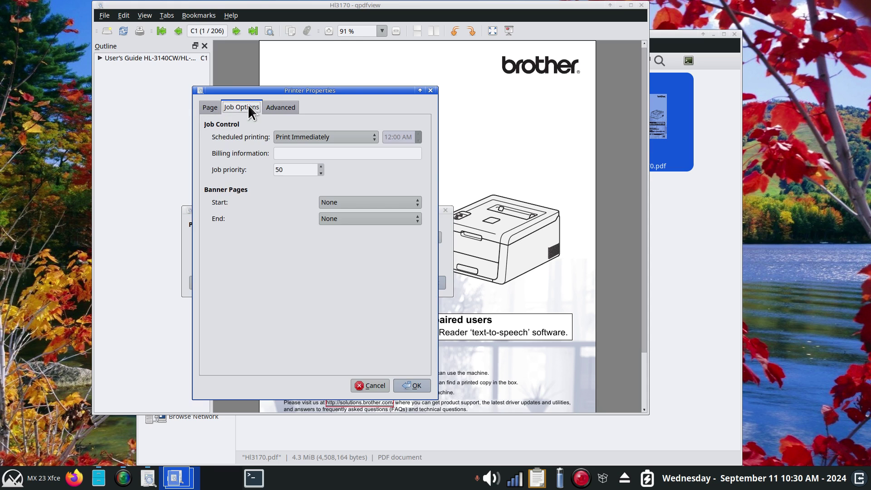
pyautogui.click(281, 111)
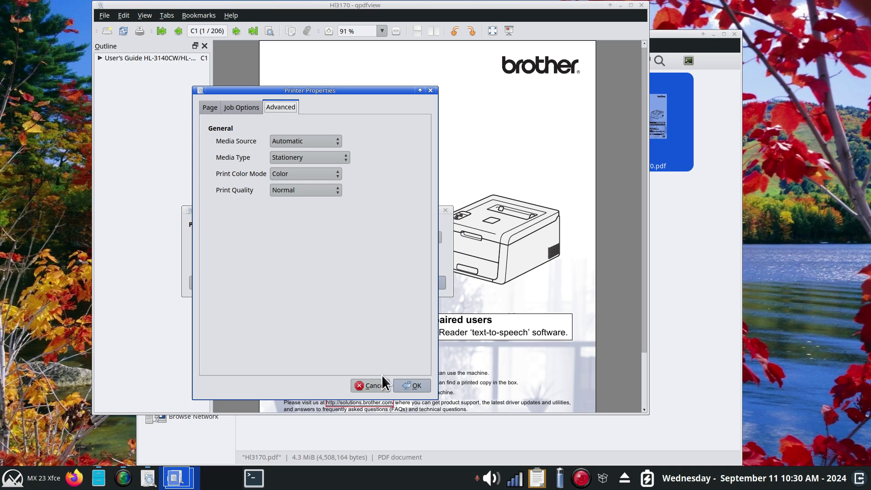
pyautogui.click(376, 388)
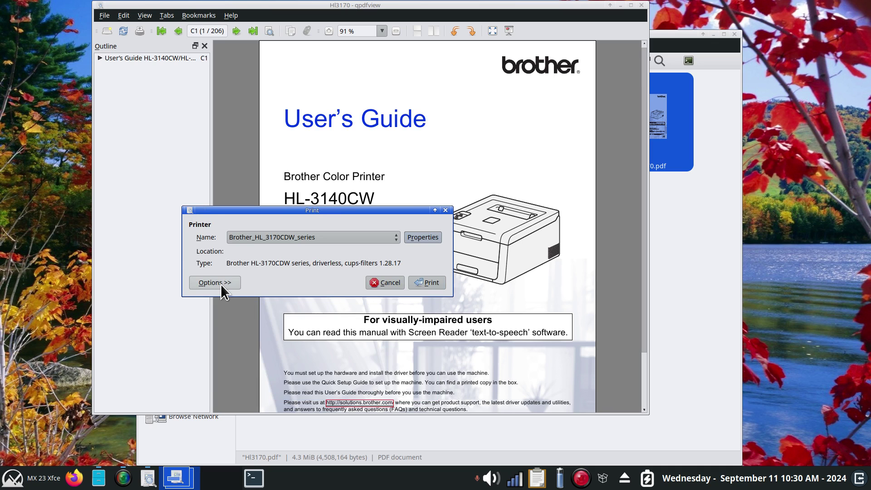
pyautogui.click(221, 284)
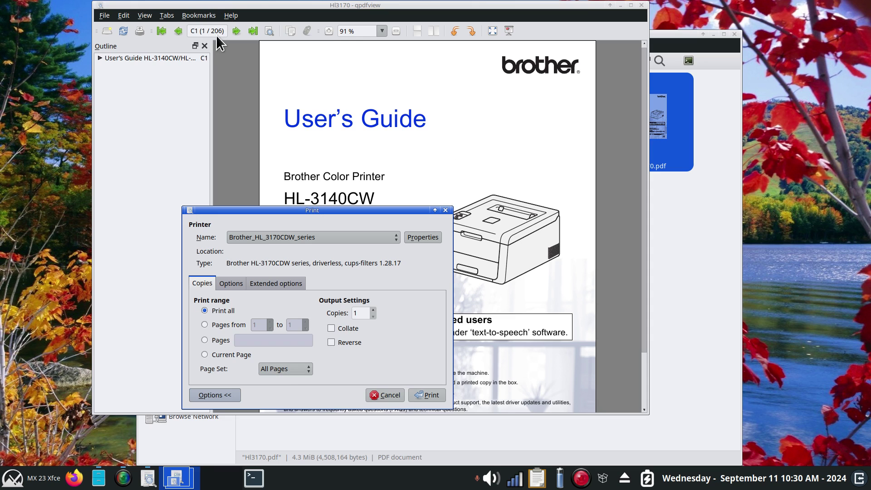
pyautogui.click(204, 324)
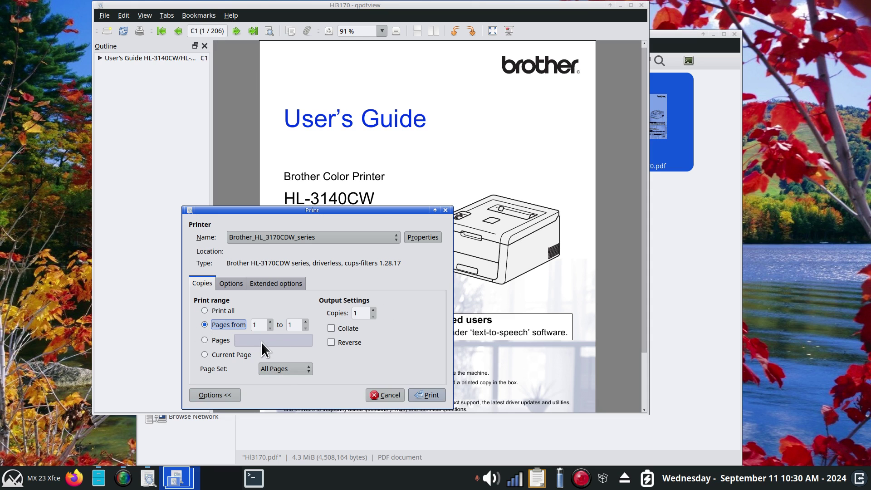
pyautogui.click(204, 340)
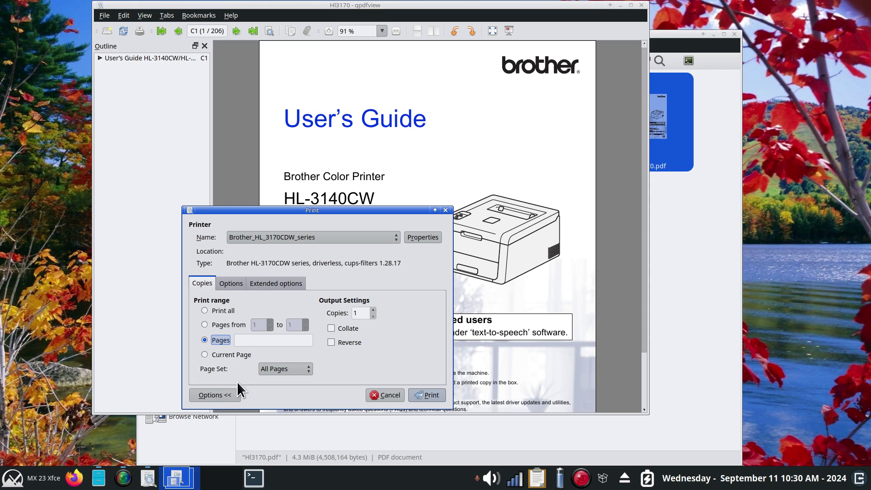
pyautogui.click(235, 286)
pyautogui.click(278, 283)
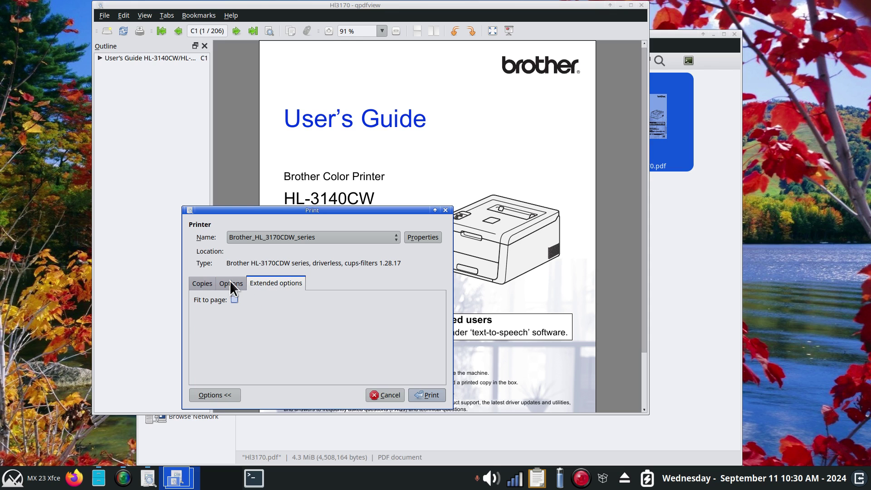
pyautogui.click(208, 285)
pyautogui.click(213, 394)
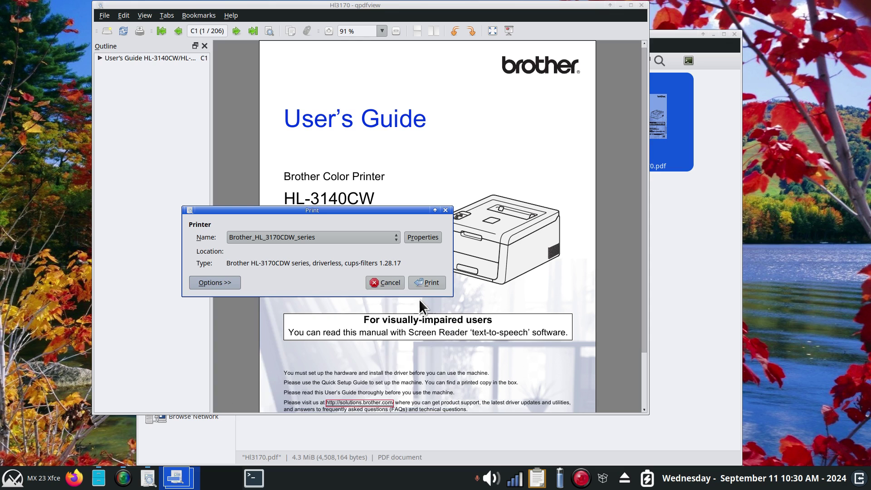
# Cancel the Print dialog, reopen it from File > Print... and cancel again, then close qpdfview and Thunar
pyautogui.click(444, 209)
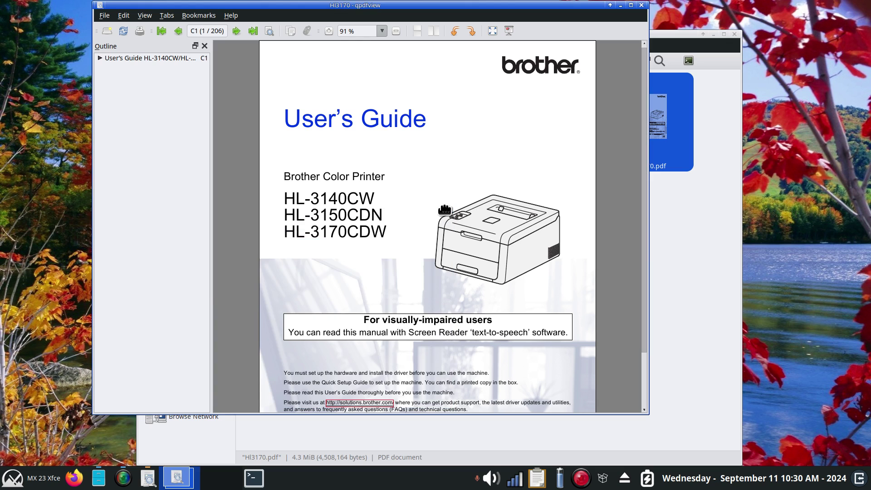
pyautogui.click(101, 16)
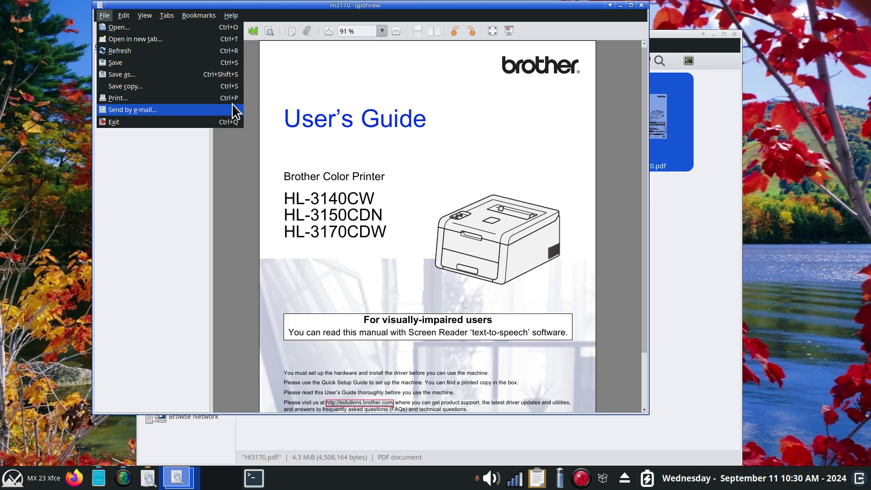
pyautogui.click(131, 99)
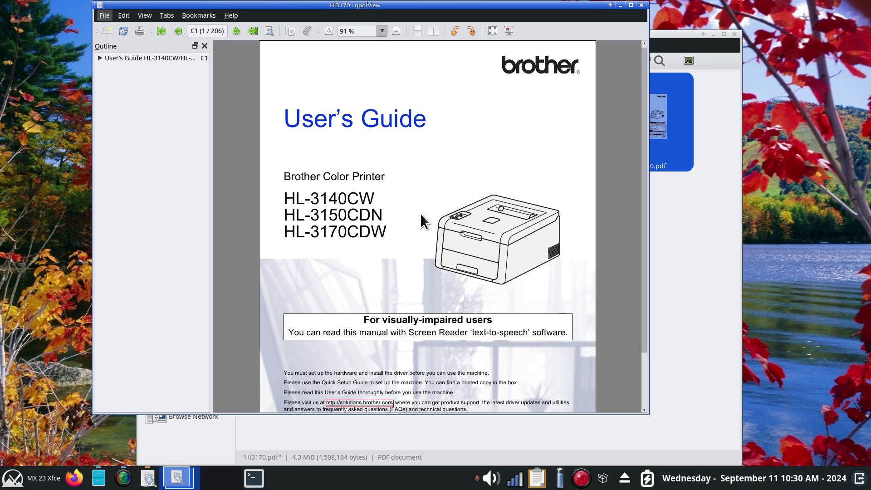
pyautogui.click(496, 158)
pyautogui.click(642, 5)
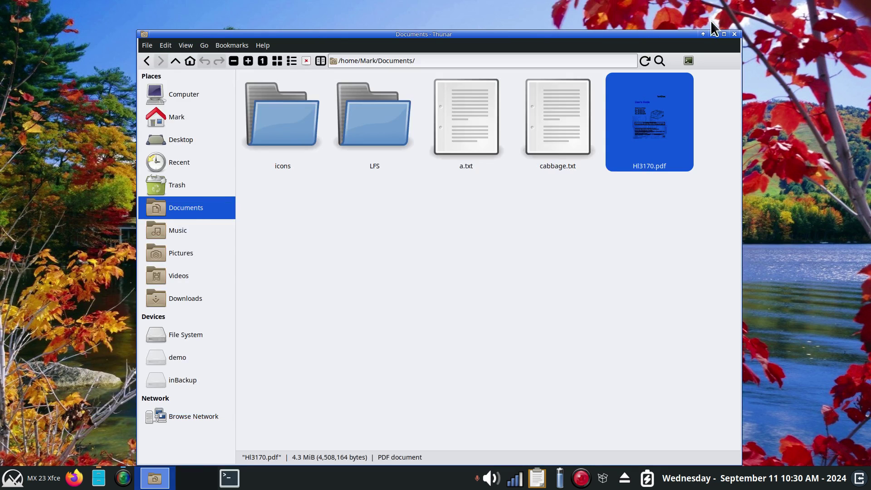
pyautogui.click(735, 32)
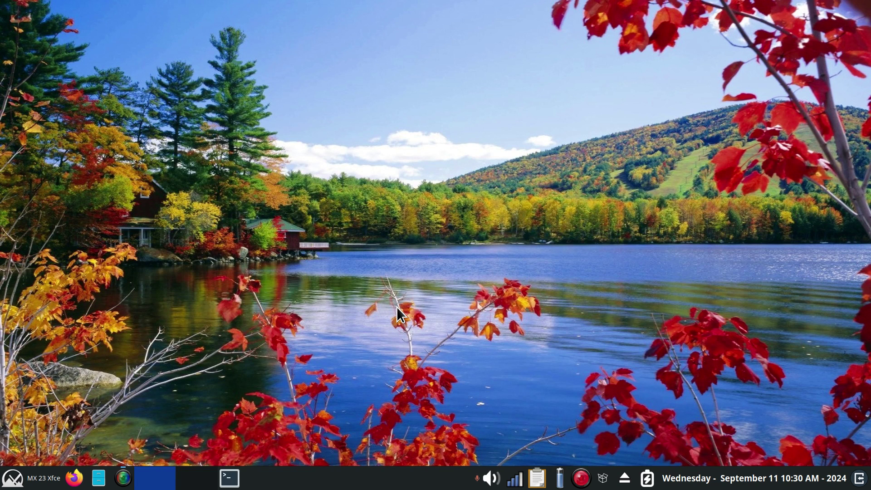